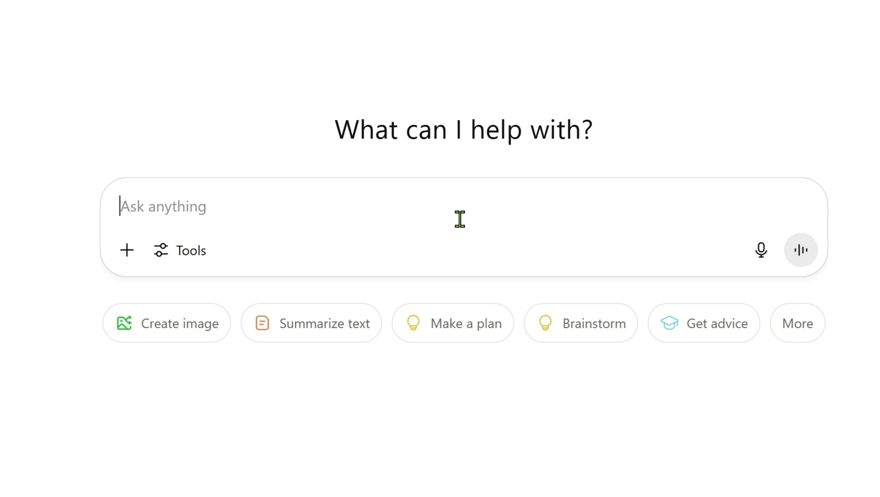
# - Ask ChatGPT for Tokyo, Dubai and Stockholm future-city video ideas, then request a Dubai 2100 script
pyautogui.write("I'm planning to create video content about human life in the future, set in iconic locations like Tokyo, Dubai, or Stockholm. Can you suggest some suitable ideas or themes?")
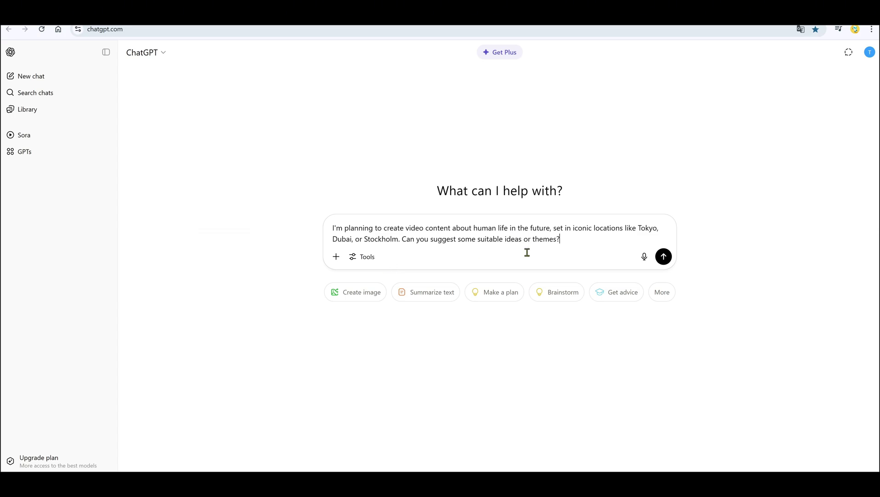
pyautogui.click(664, 257)
pyautogui.scroll(-4, 580, 257)
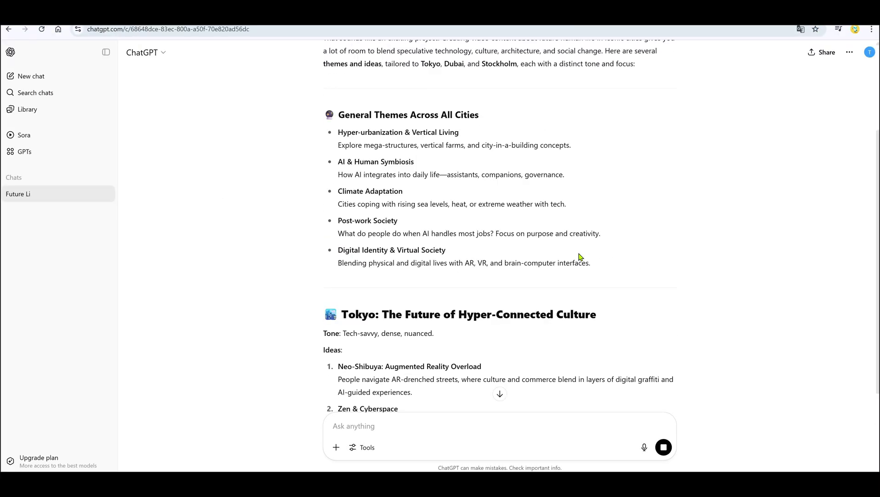
pyautogui.scroll(-12, 580, 256)
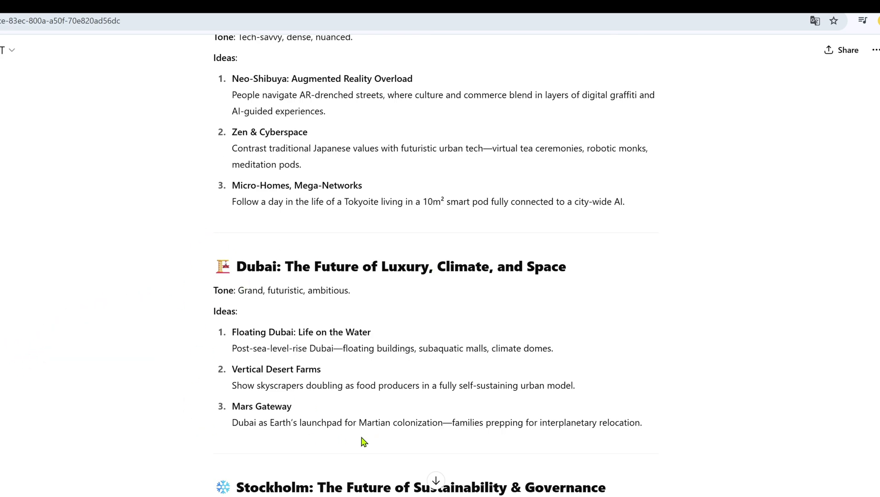
pyautogui.write('Please write me a script for Life in Dubai in 2100.')
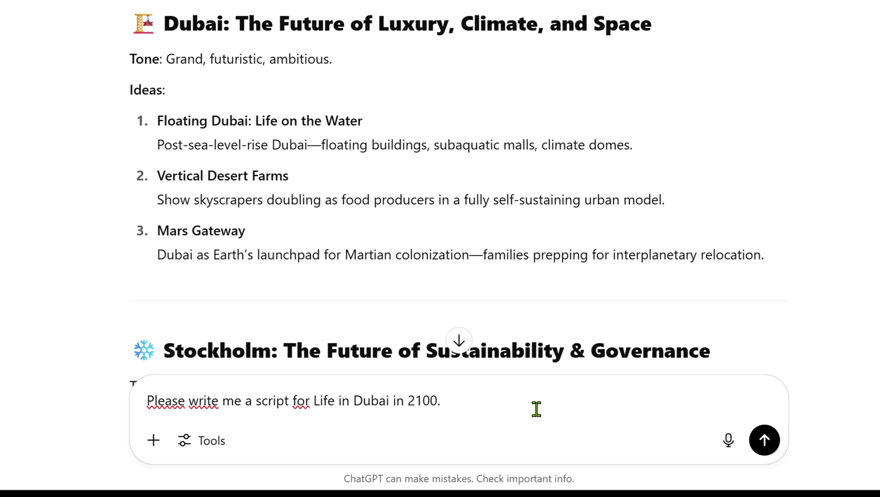
pyautogui.click(763, 436)
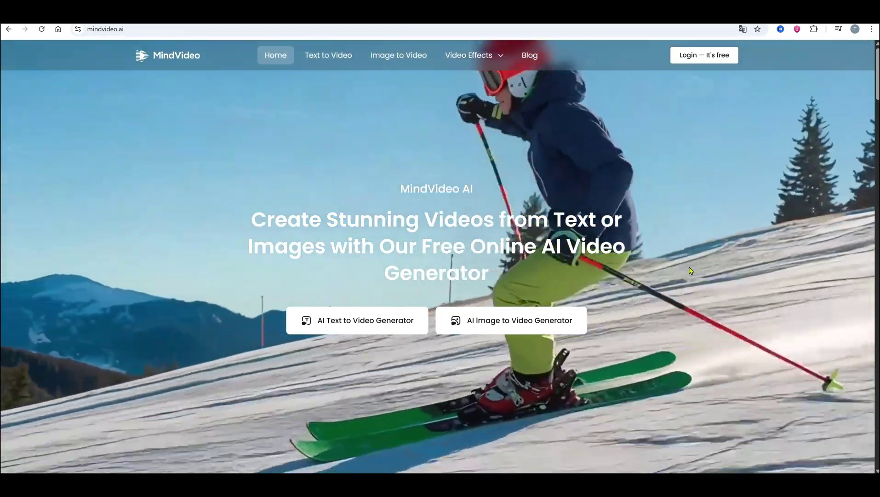
# - Scroll through the MindVideo AI homepage effects, model list and Creative Studio feed
pyautogui.scroll(-10, 690, 273)
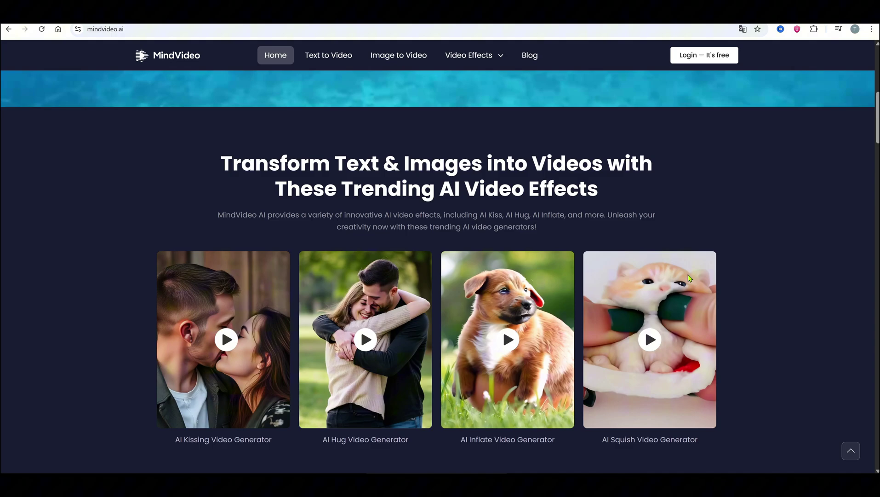
pyautogui.scroll(-9, 699, 280)
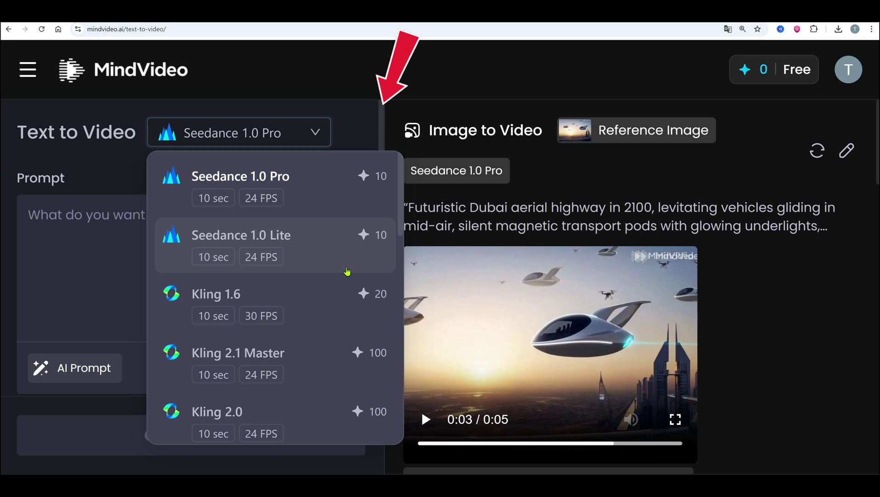
pyautogui.scroll(-10, 324, 308)
pyautogui.scroll(-2, 300, 329)
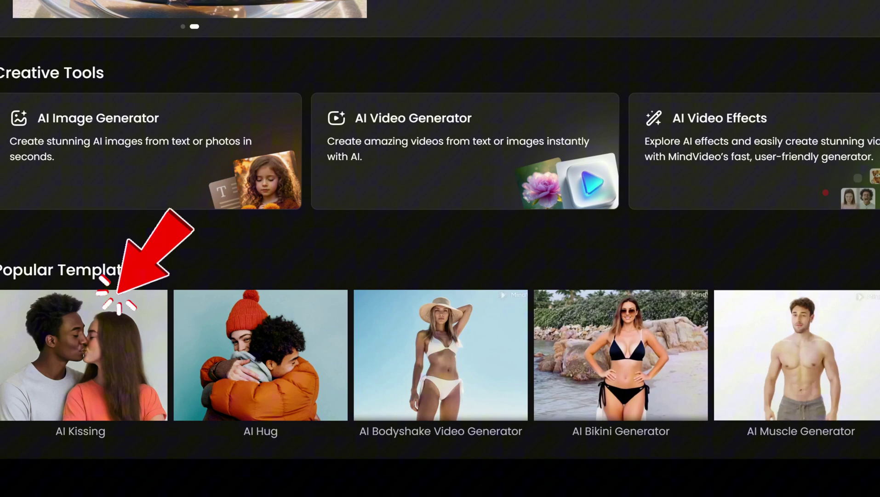
pyautogui.scroll(-4, 440, 248)
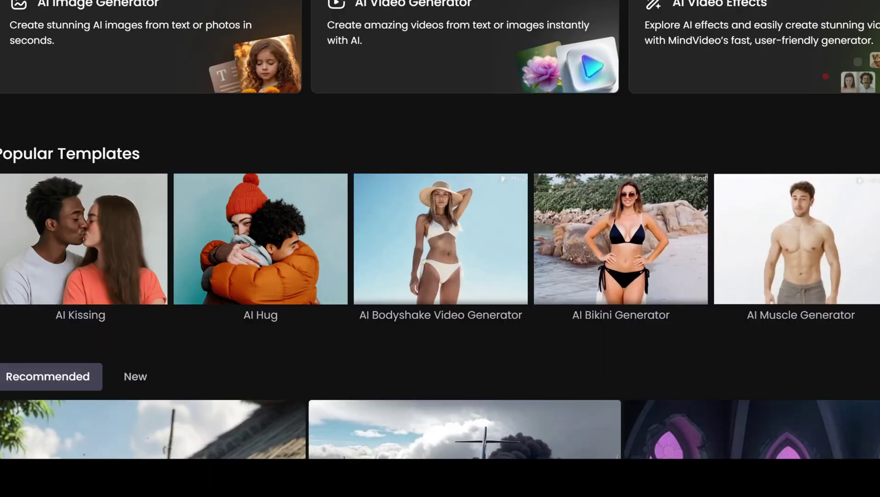
pyautogui.scroll(-4, 440, 248)
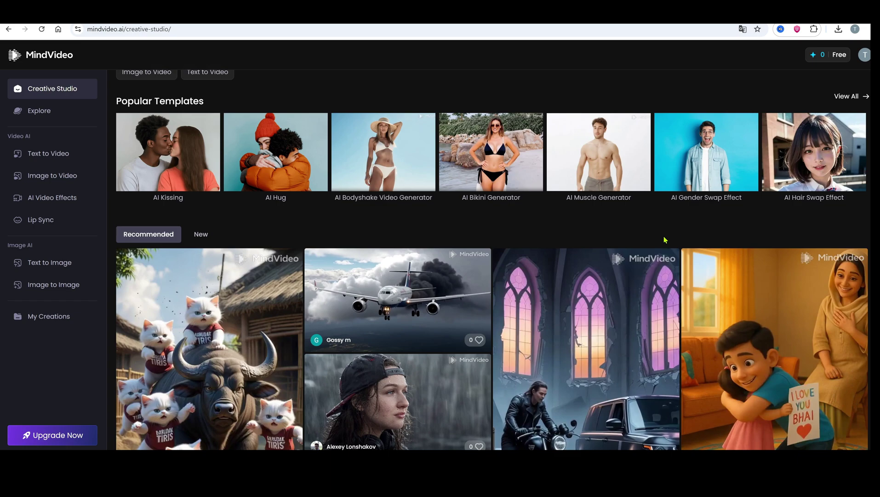
pyautogui.scroll(-12, 664, 239)
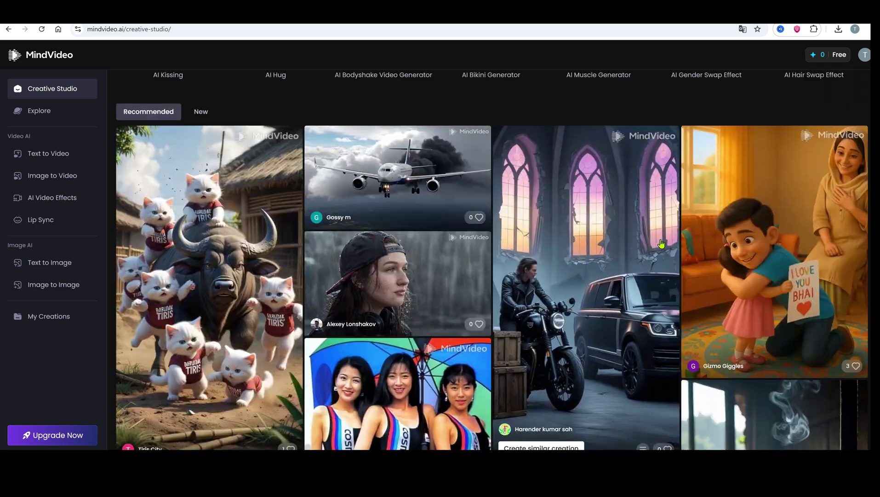
pyautogui.scroll(-12, 626, 261)
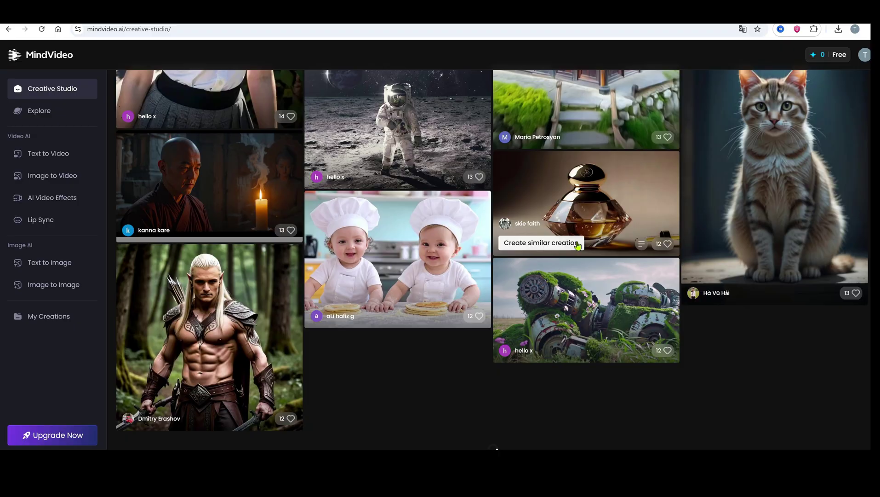
pyautogui.scroll(-5, 577, 245)
# - Open Text to Video, then ask ChatGPT to split the script into detailed image/video prompts
pyautogui.click(577, 246)
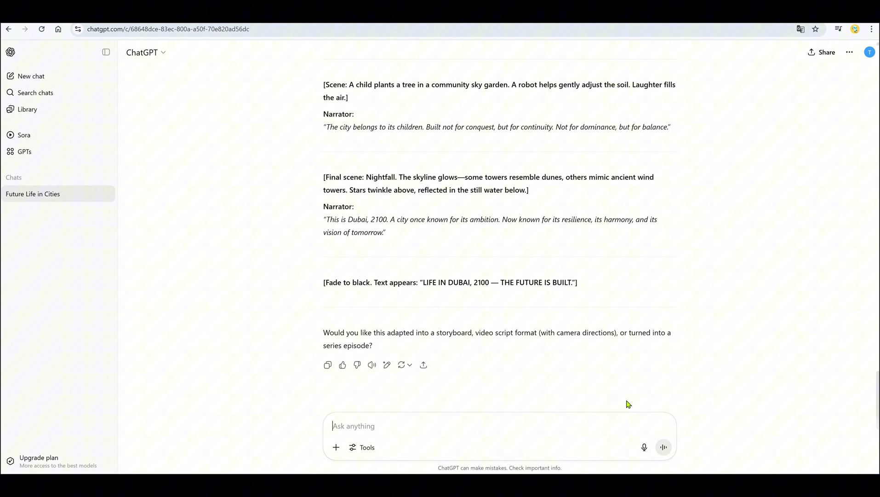
pyautogui.write('Break this script into detailed prompts for image/video generation.')
pyautogui.click(665, 446)
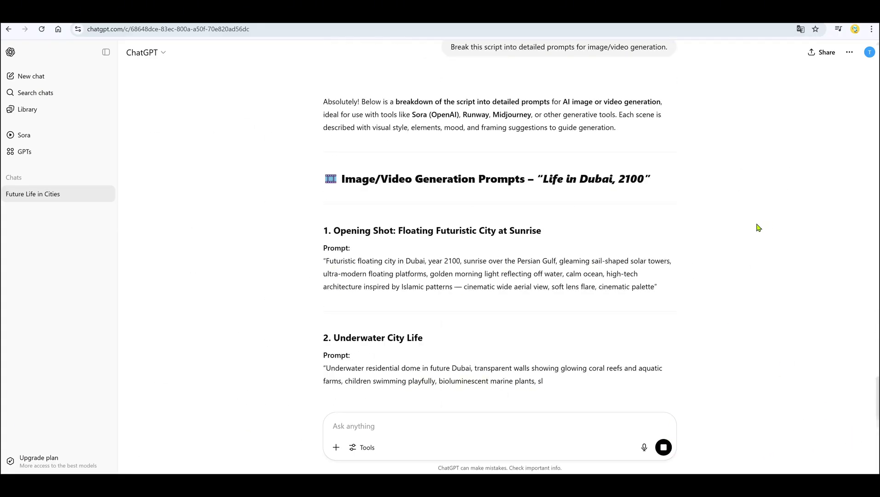
pyautogui.scroll(-7, 754, 230)
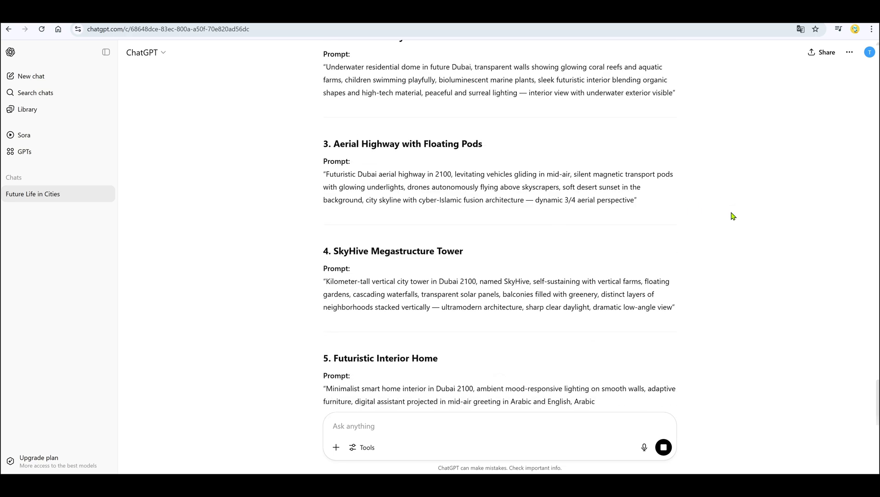
pyautogui.scroll(-9, 733, 216)
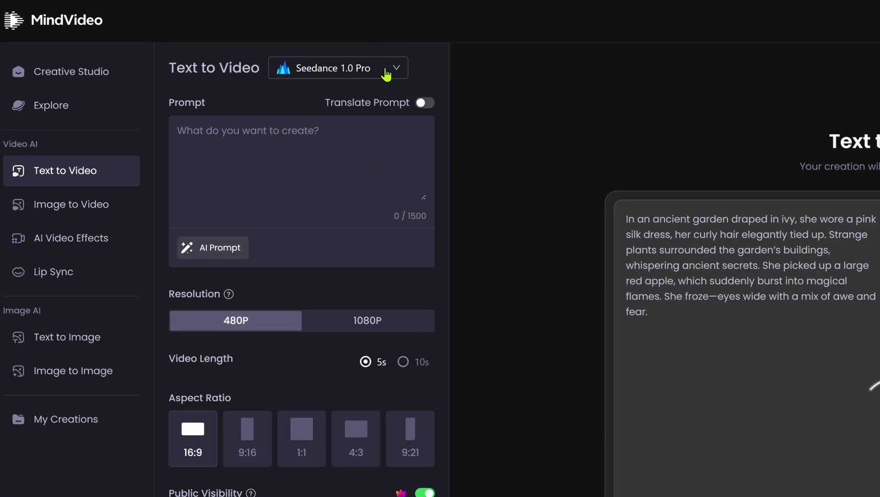
# - Pick a video model and paste the floating Dubai city sunrise prompt into Text to Video
pyautogui.click(260, 87)
pyautogui.scroll(-8, 386, 151)
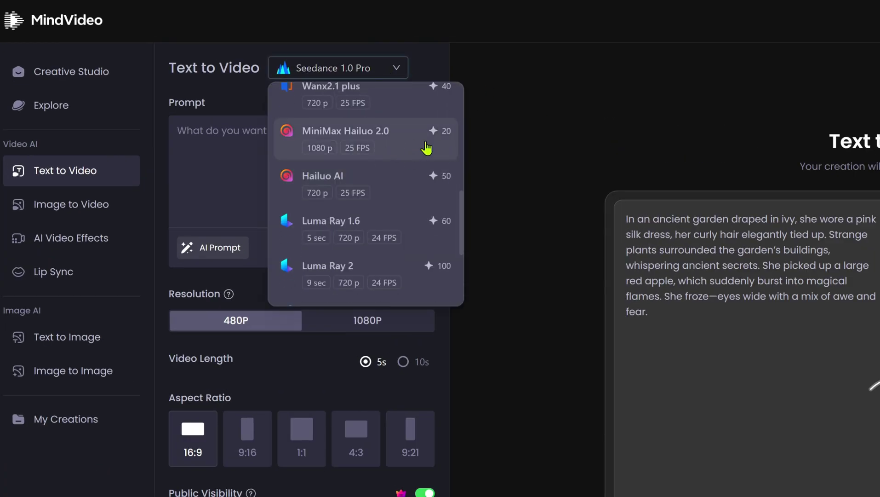
pyautogui.click(426, 148)
pyautogui.click(378, 152)
pyautogui.write('"Futuristic floating city in Dubai, year 2100, sunrise over the Persian Gulf, gleaming sail-shaped solar towers, ultra-modern floating platforms, golden morning light reflecting off water, calm ocean, high-tech architecture inspired by Islamic patterns — cinematic wide aerial view, soft lens flare, cinematic palette"')
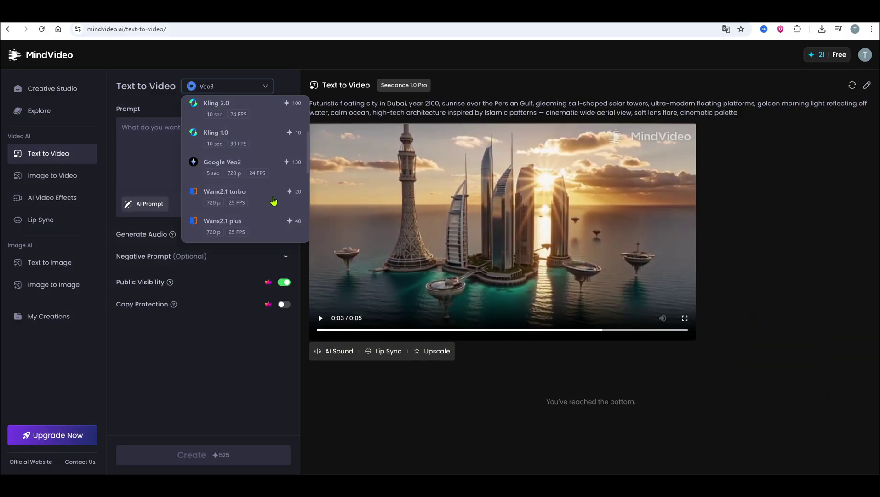
pyautogui.scroll(3, 274, 200)
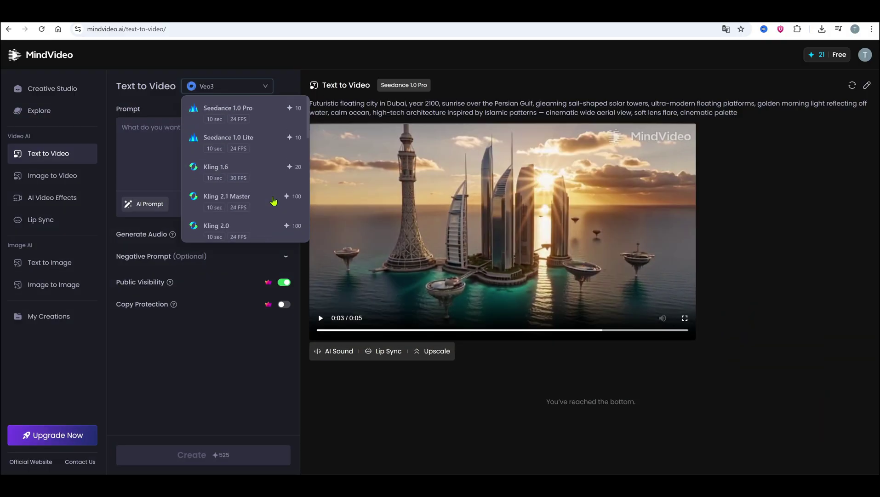
# - Choose Kling 1.6 and paste the underwater residential dome prompt
pyautogui.click(267, 173)
pyautogui.hotkey('ctrl', 'v')
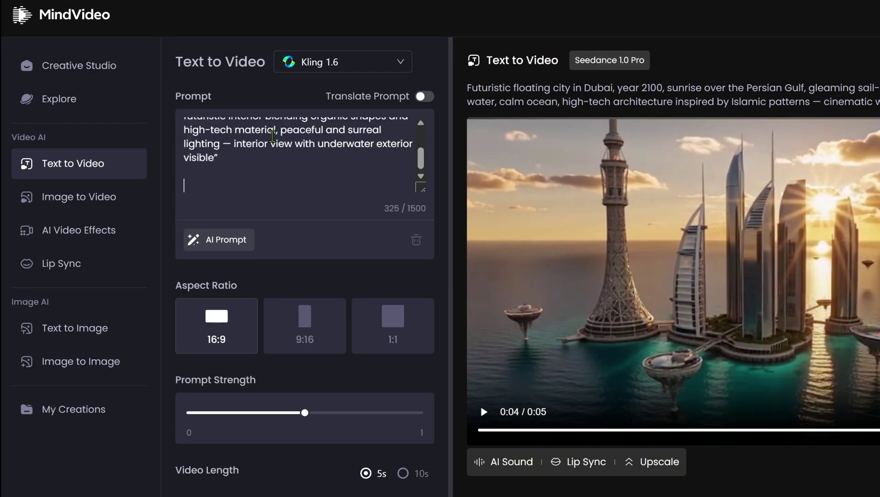
pyautogui.scroll(3, 318, 160)
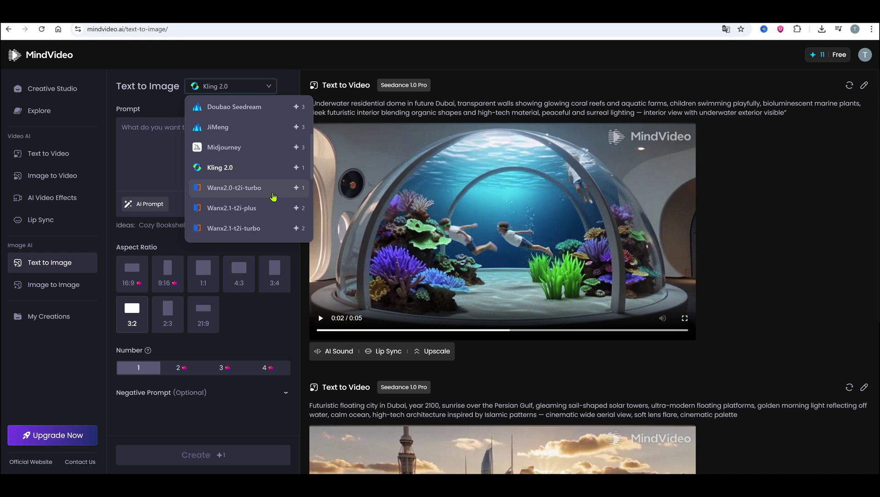
# - Keep Kling 2.0 and copy the aerial highway prompt (prompt 3) from ChatGPT
pyautogui.scroll(3, 278, 186)
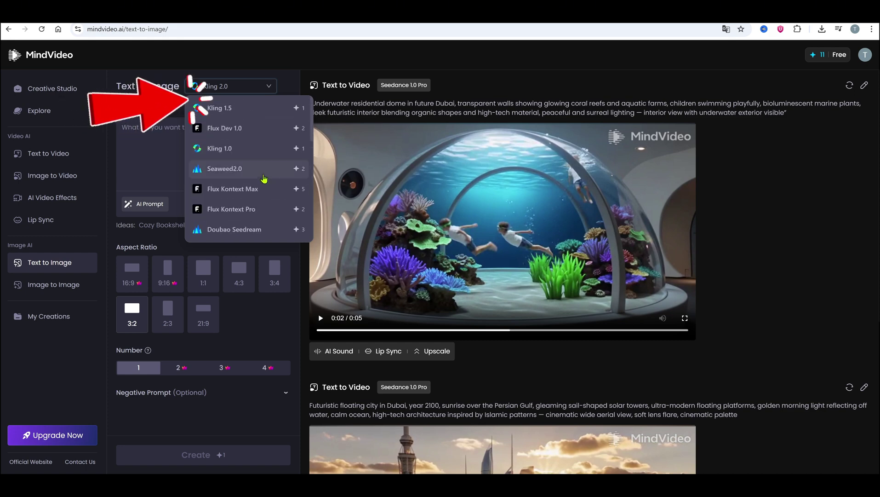
pyautogui.click(257, 168)
pyautogui.click(228, 129)
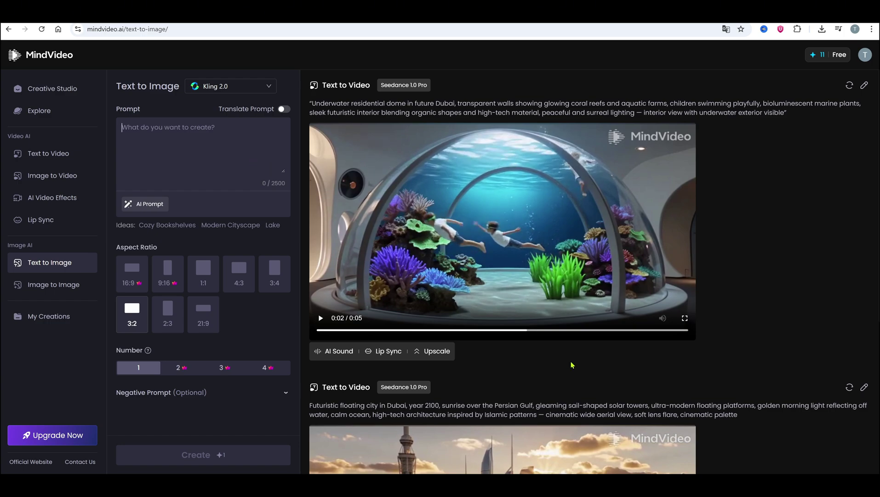
pyautogui.click(570, 409)
pyautogui.moveTo(324, 258); pyautogui.dragTo(668, 298)
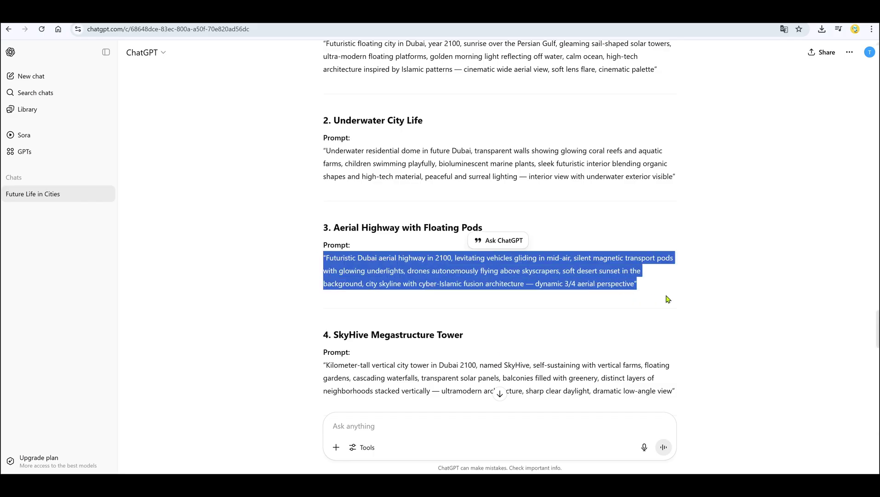
pyautogui.hotkey('ctrl', 'c')
pyautogui.hotkey('alt', 'Tab')
# - Paste the aerial highway prompt and strip its quote marks and trailing blank lines
pyautogui.hotkey('ctrl', 'v')
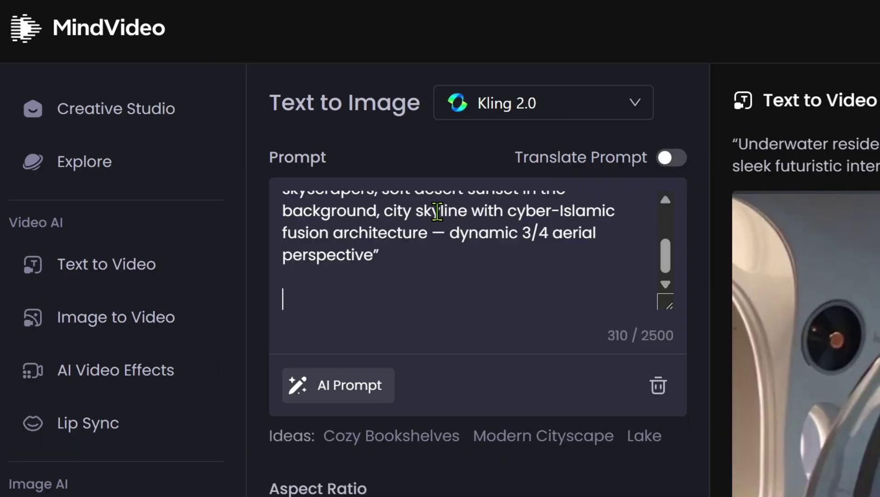
pyautogui.press('BackSpace')
pyautogui.press('BackSpace')
pyautogui.press('BackSpace')
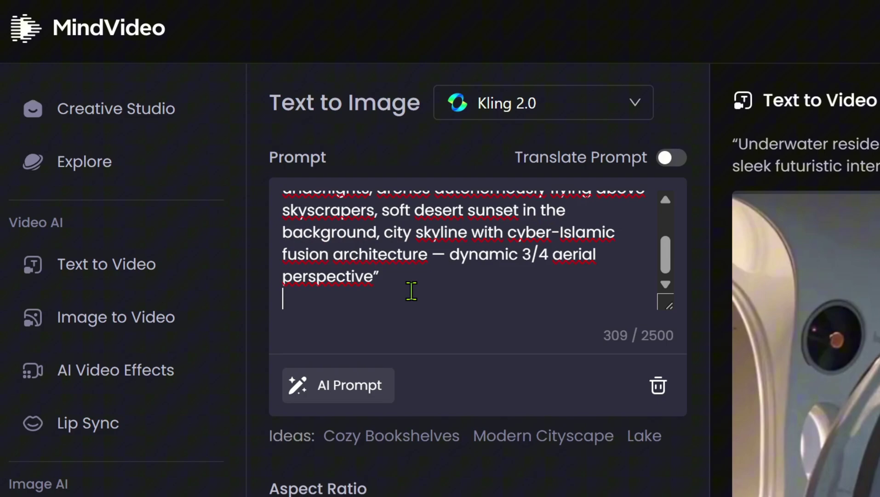
pyautogui.scroll(3, 388, 281)
pyautogui.hotkey('ctrl', 'Home')
pyautogui.press('Delete')
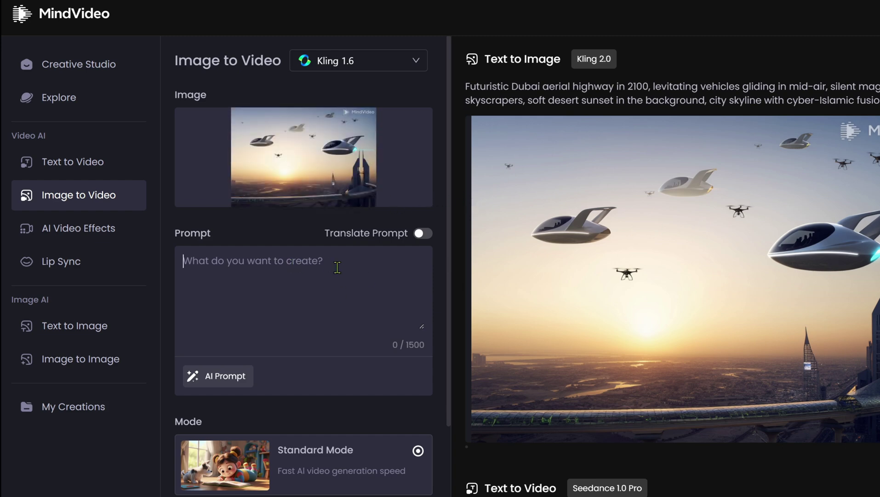
# - Paste the aerial highway prompt into Image to Video and select Seedance 1.0 Pro
pyautogui.hotkey('ctrl', 'v')
pyautogui.scroll(3, 365, 313)
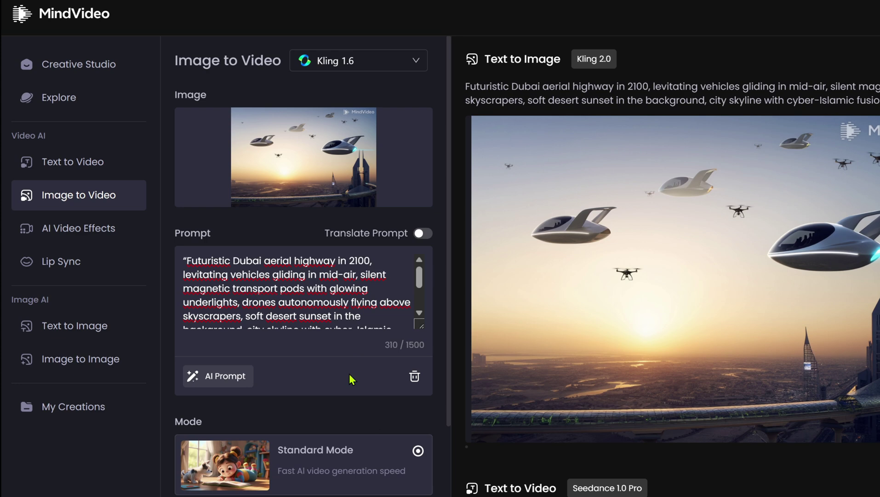
pyautogui.click(390, 69)
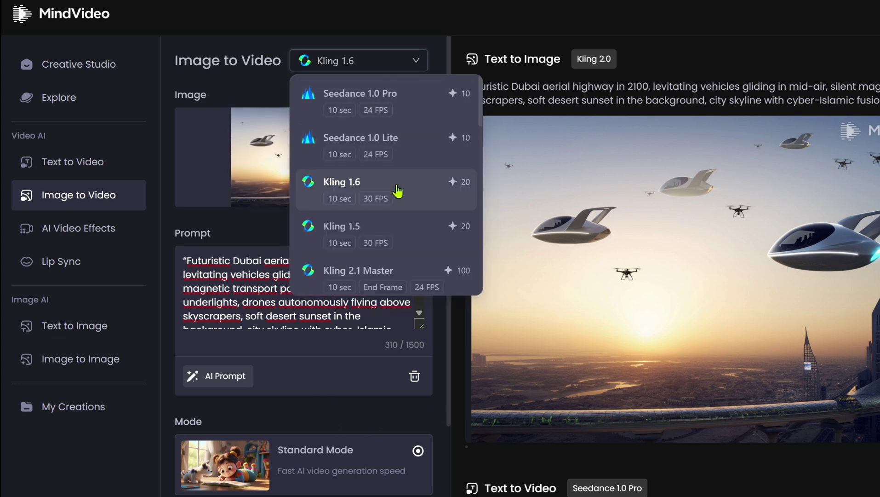
pyautogui.scroll(-12, 418, 217)
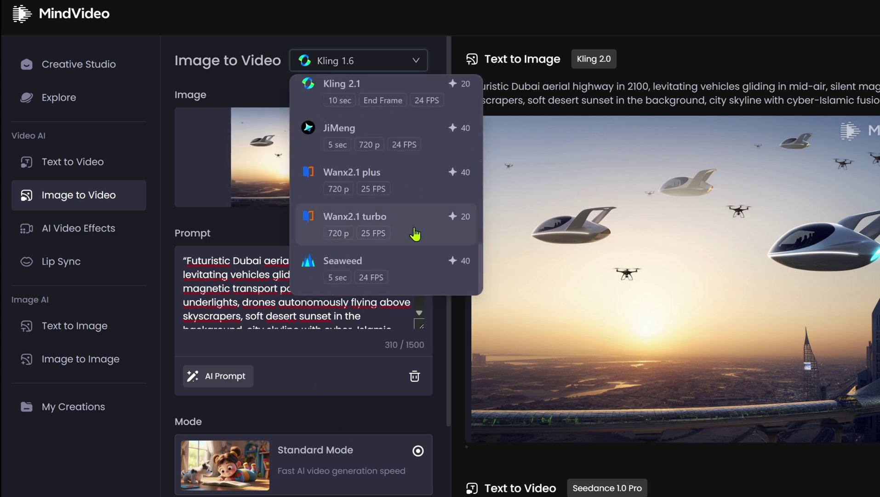
pyautogui.scroll(12, 413, 228)
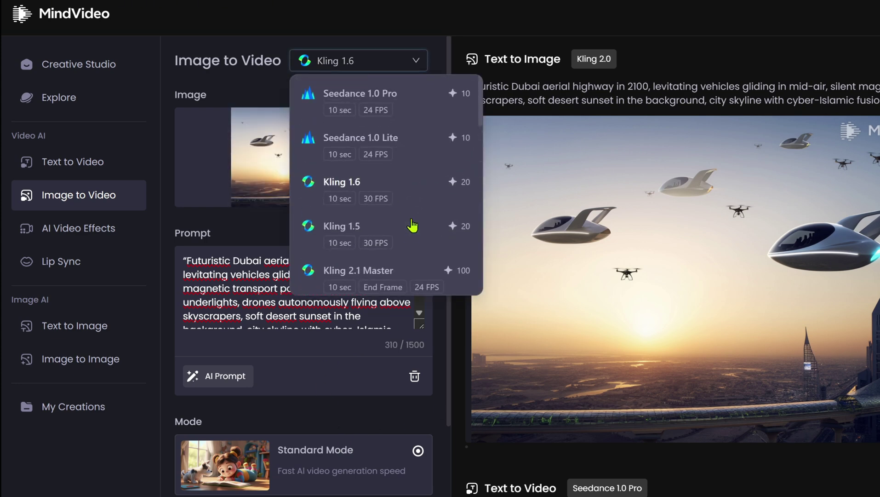
pyautogui.click(449, 121)
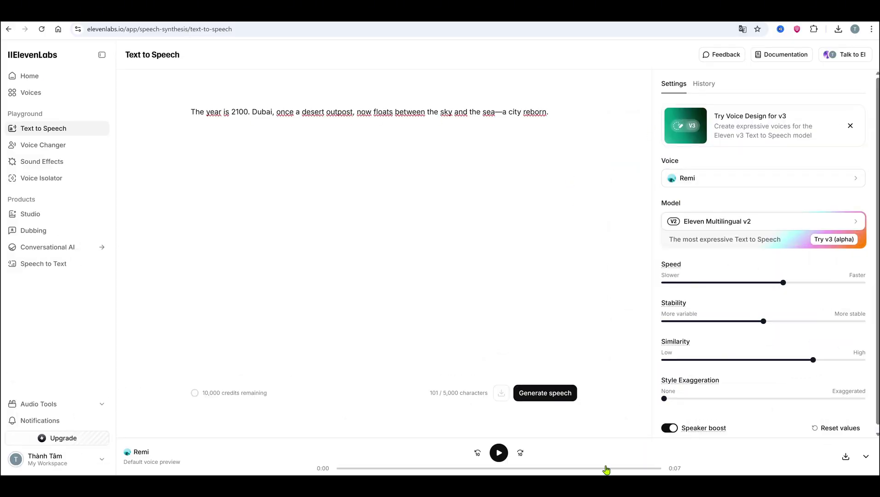
# - Select further voice-over lines in the ChatGPT script, including the Mars Emigration Center line
pyautogui.moveTo(337, 299); pyautogui.dragTo(432, 299)
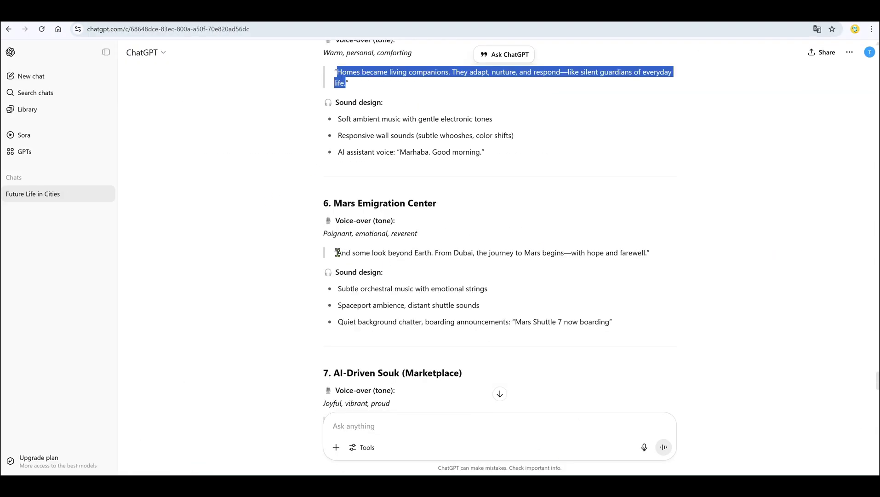
pyautogui.moveTo(337, 252); pyautogui.dragTo(647, 254)
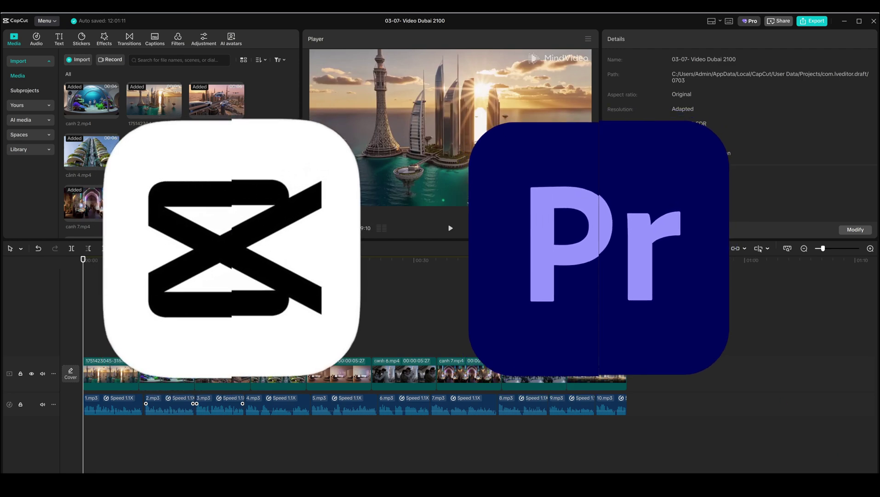
pyautogui.click(150, 333)
pyautogui.click(100, 336)
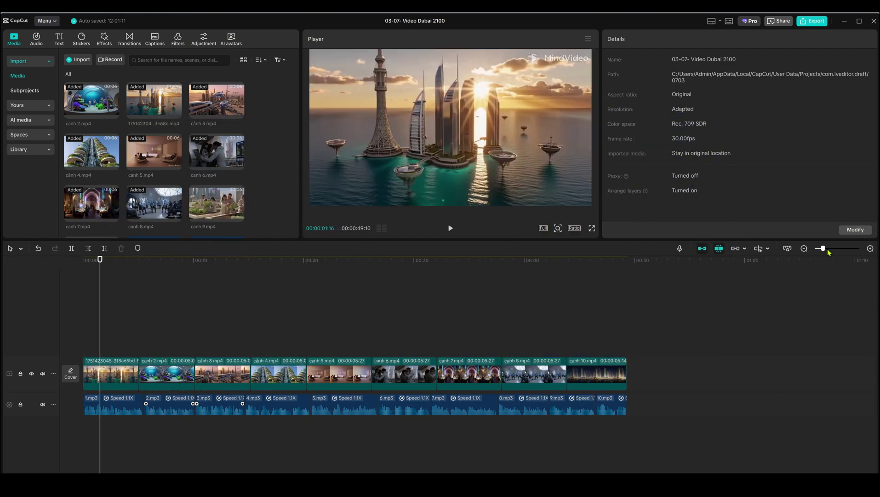
pyautogui.scroll(2, 829, 252)
pyautogui.scroll(-3, 417, 322)
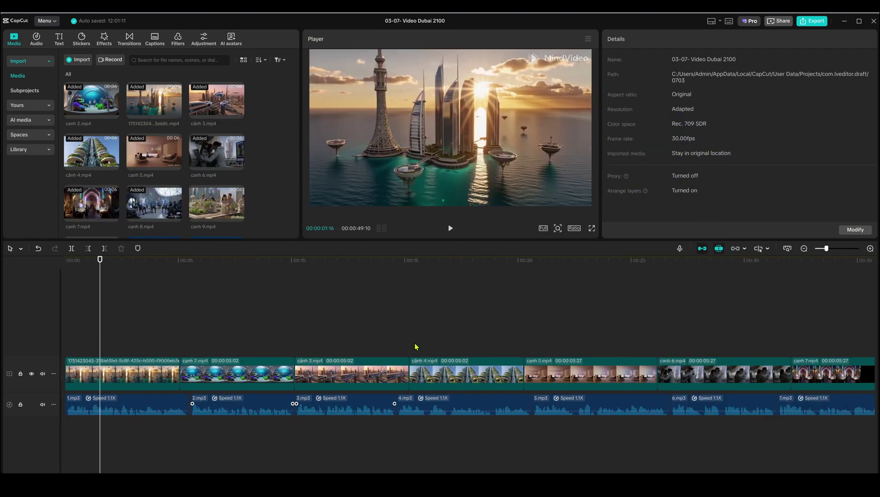
pyautogui.click(161, 322)
pyautogui.click(301, 332)
pyautogui.click(323, 336)
pyautogui.press('space')
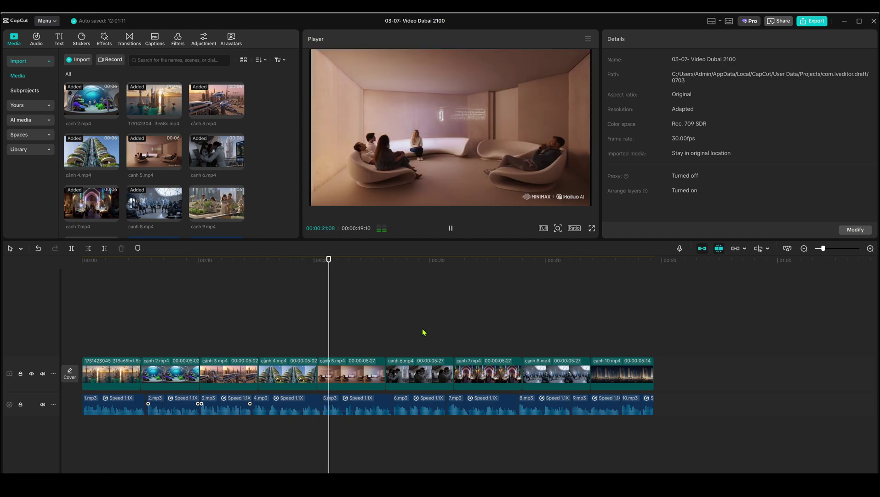
pyautogui.click(450, 334)
pyautogui.click(548, 337)
pyautogui.click(666, 345)
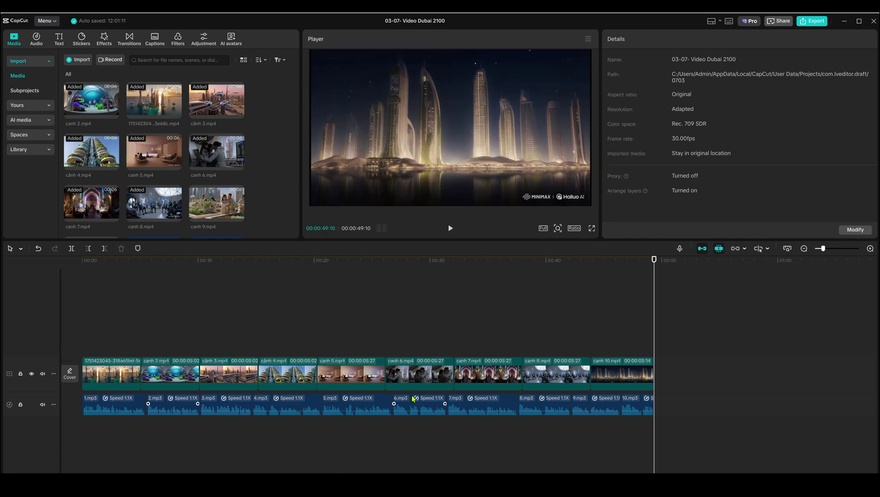